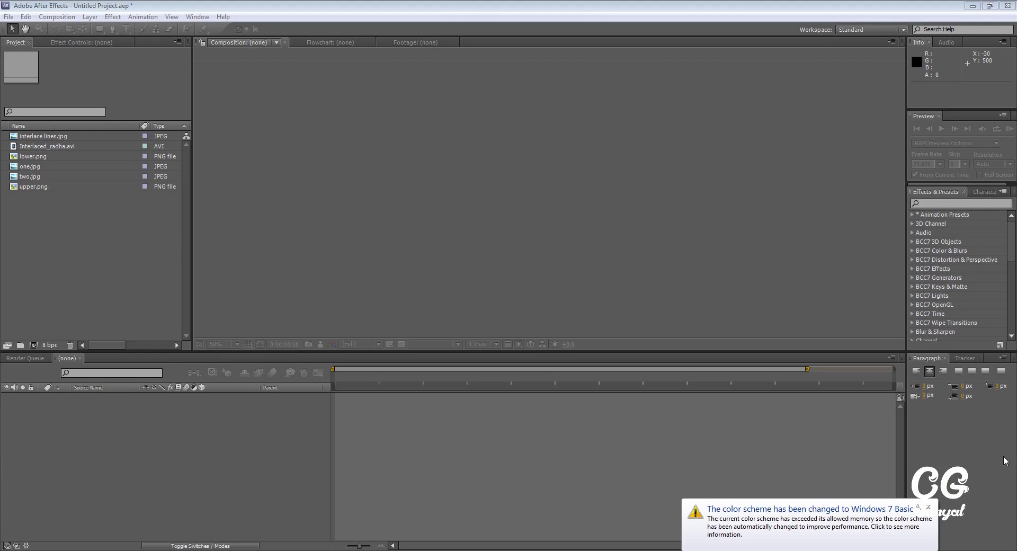
Compare the upper.png and lower.png field images in the footage viewer, zooming and panning to inspect them.
double_click(30, 187)
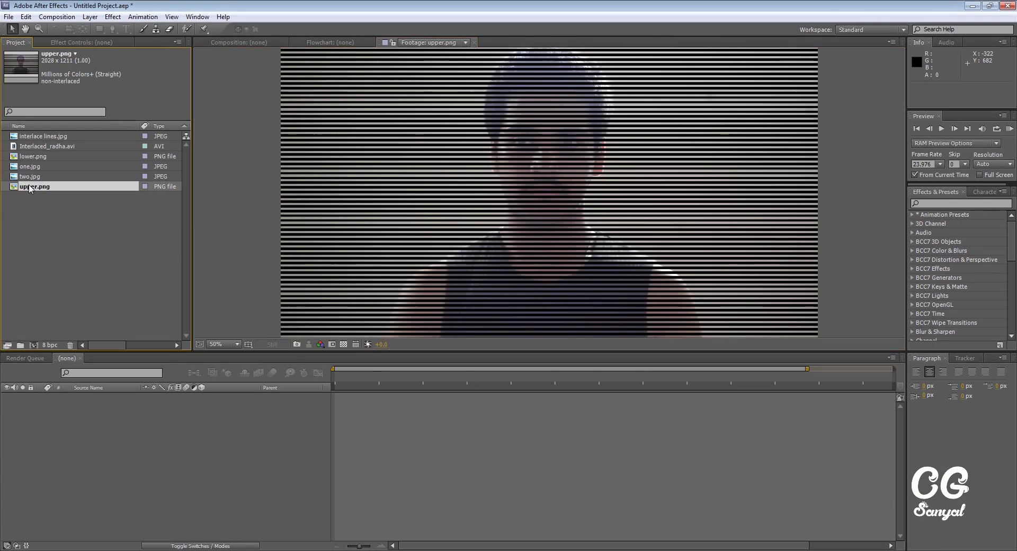
double_click(31, 158)
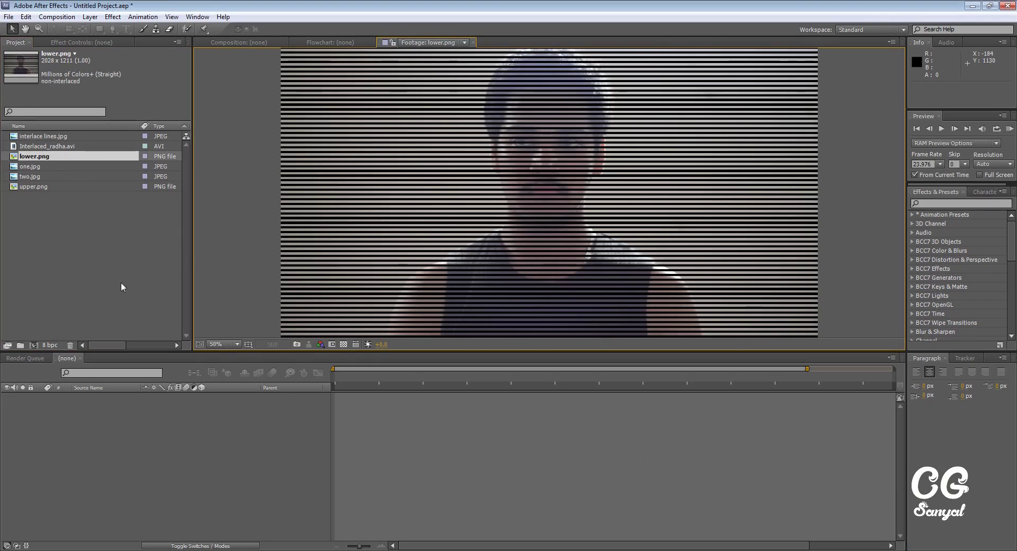
double_click(32, 187)
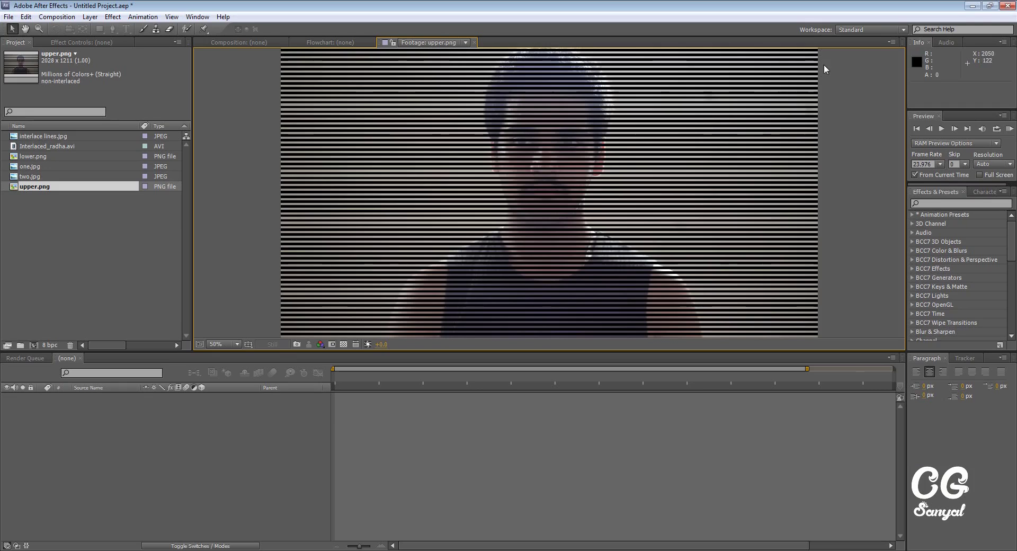
double_click(18, 157)
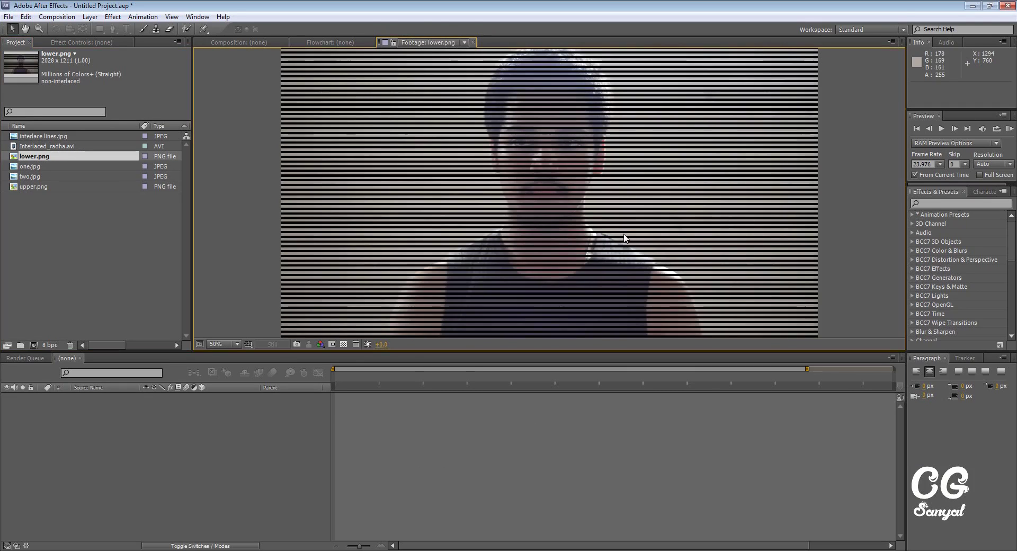
key("comma")
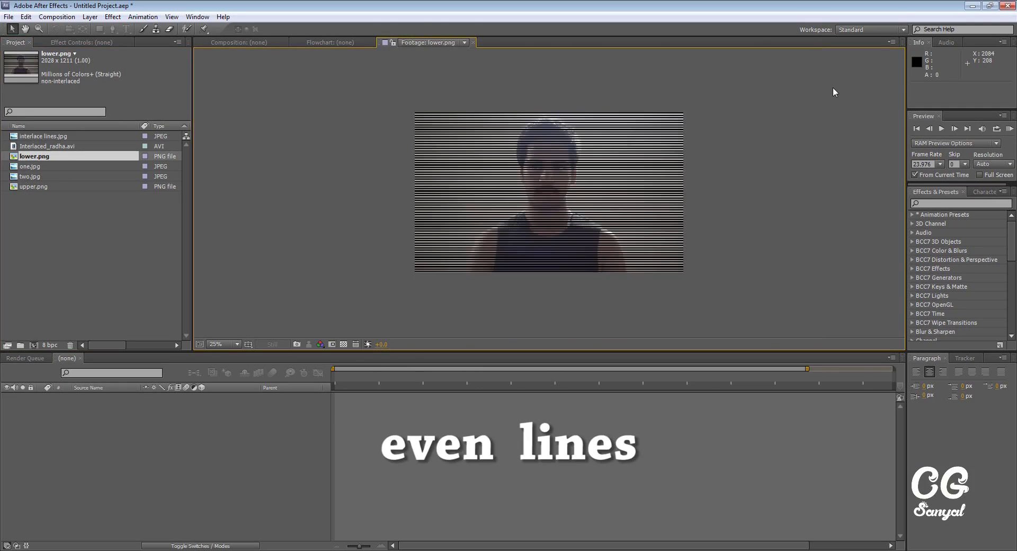
key("period")
left_click_drag(687, 130, 685, 189)
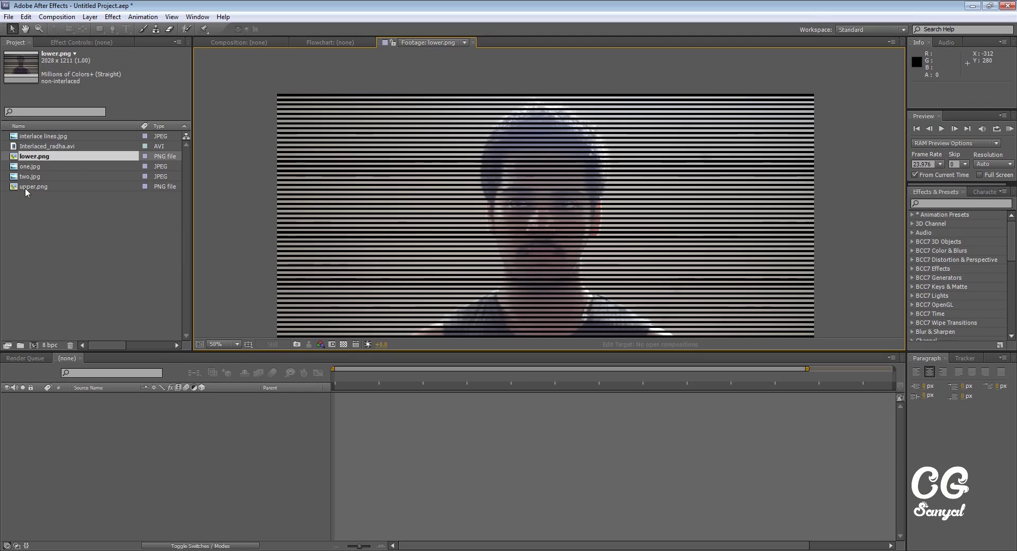
View interlace lines.jpg and lower.png, then make the upper.png layer visible in comp 'one'.
double_click(24, 136)
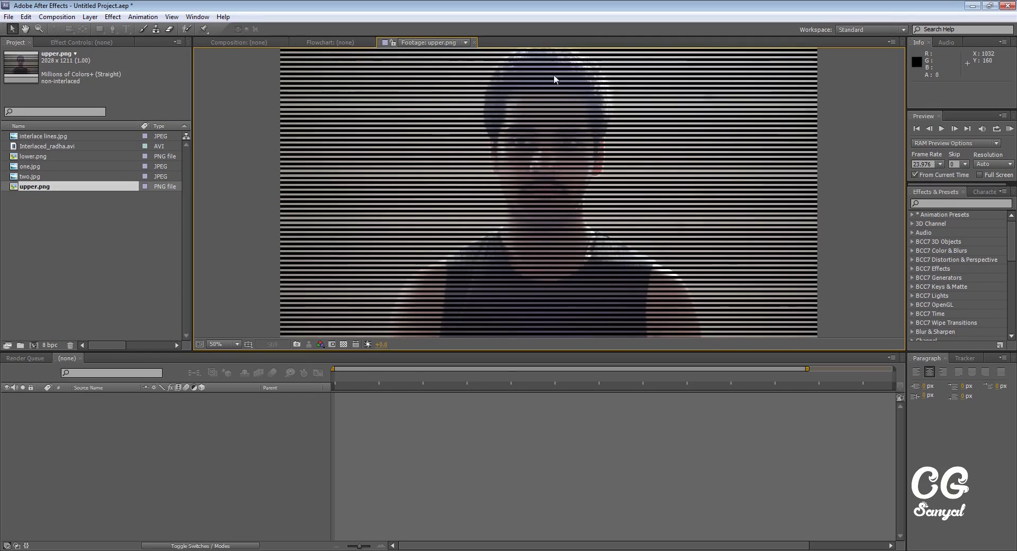
left_click(14, 157)
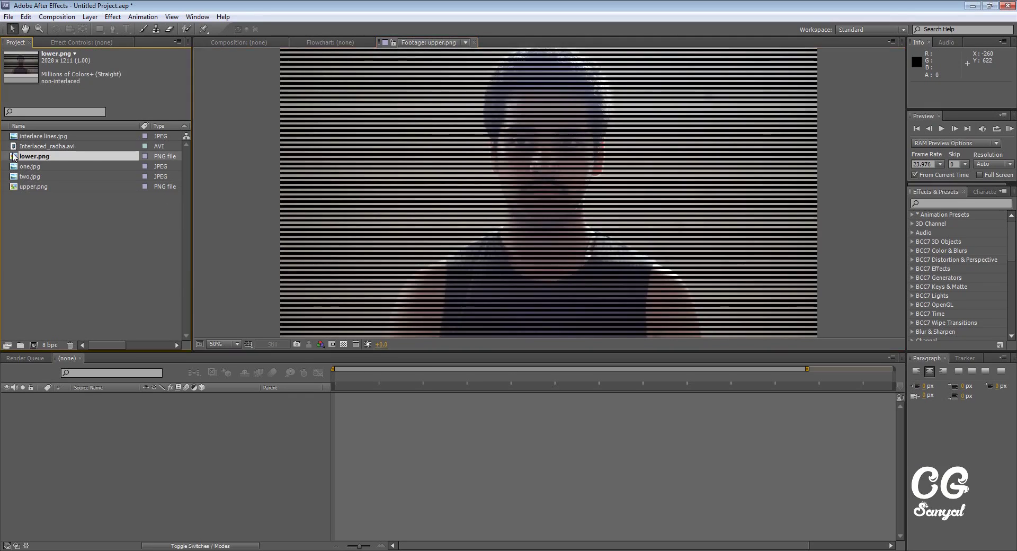
double_click(14, 157)
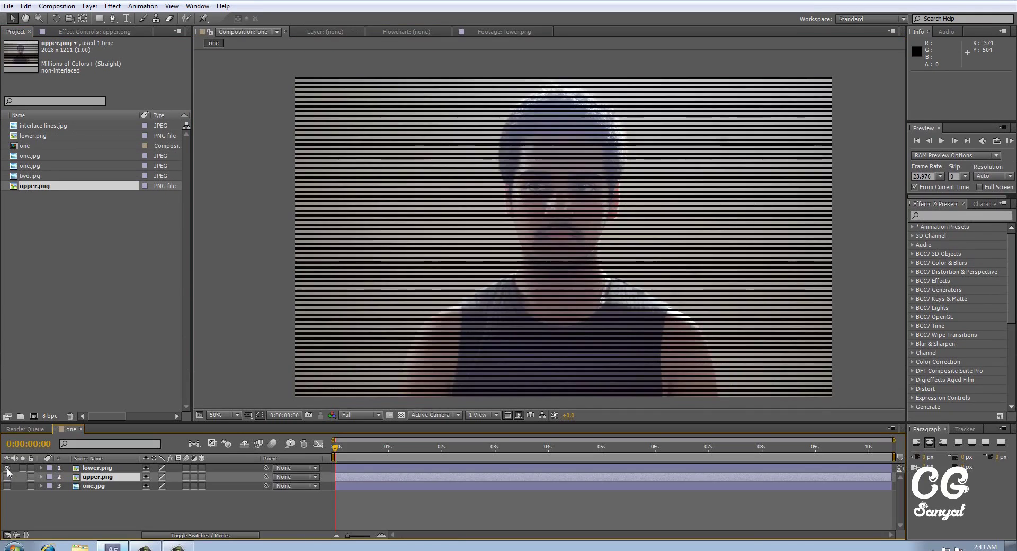
left_click(6, 477)
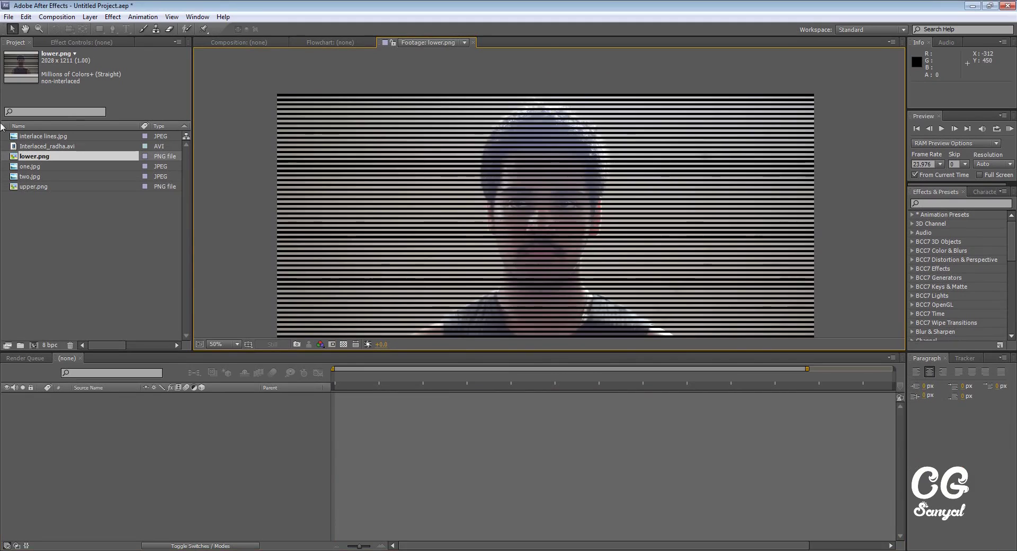
left_click(31, 147)
Set Interlaced_radha.avi's Separate Fields to Off in Interpret Footage and view the clip as footage.
right_click(39, 147)
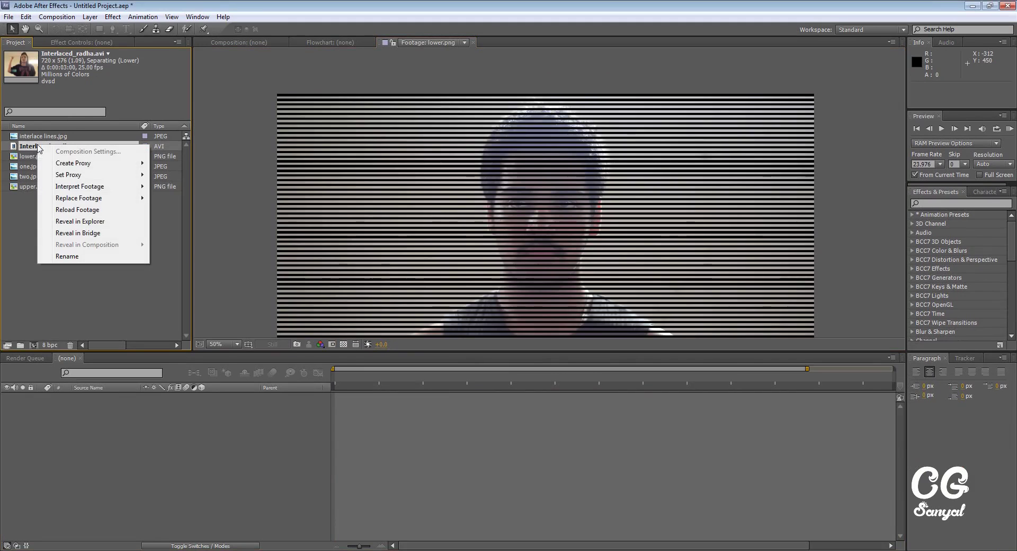
left_click(186, 186)
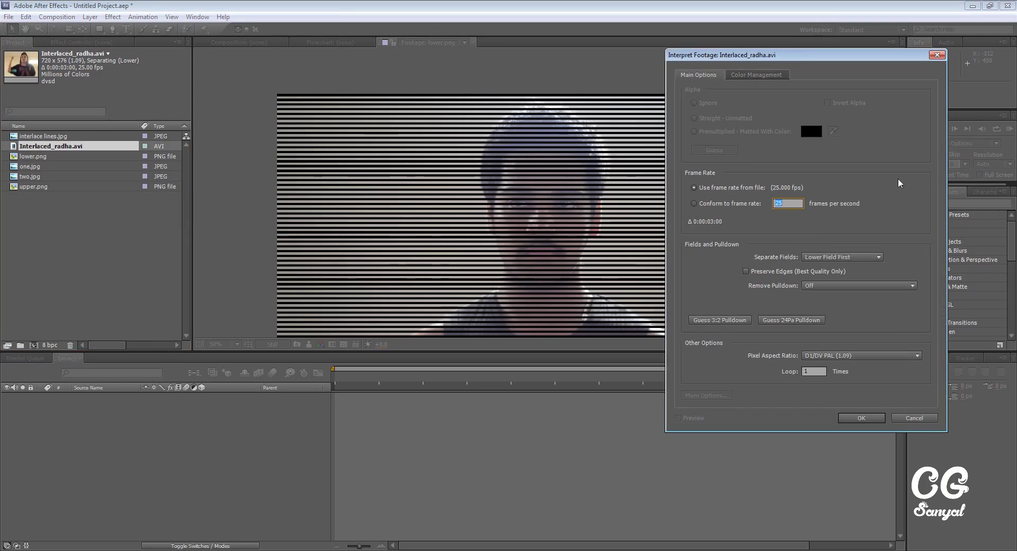
left_click(831, 259)
left_click(840, 271)
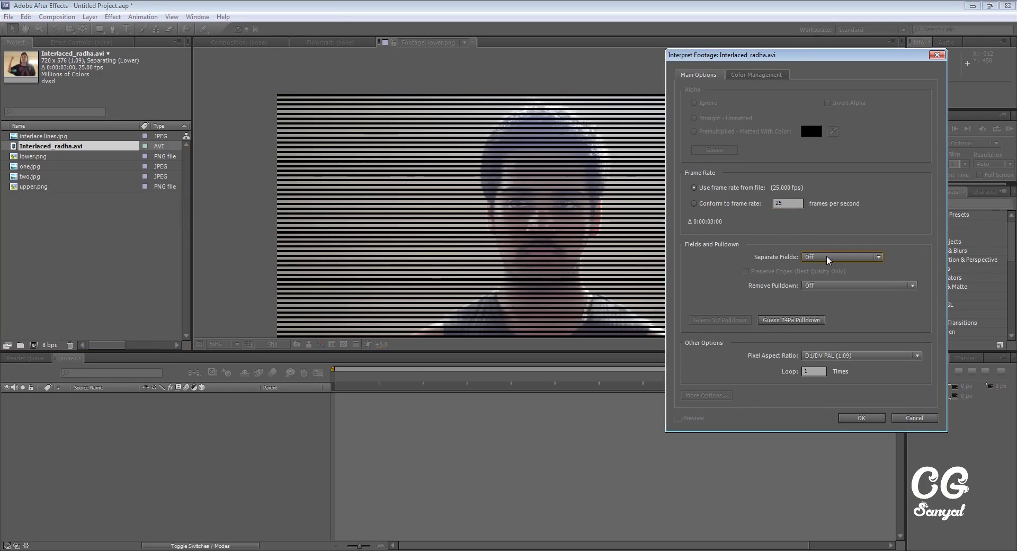
left_click(862, 418)
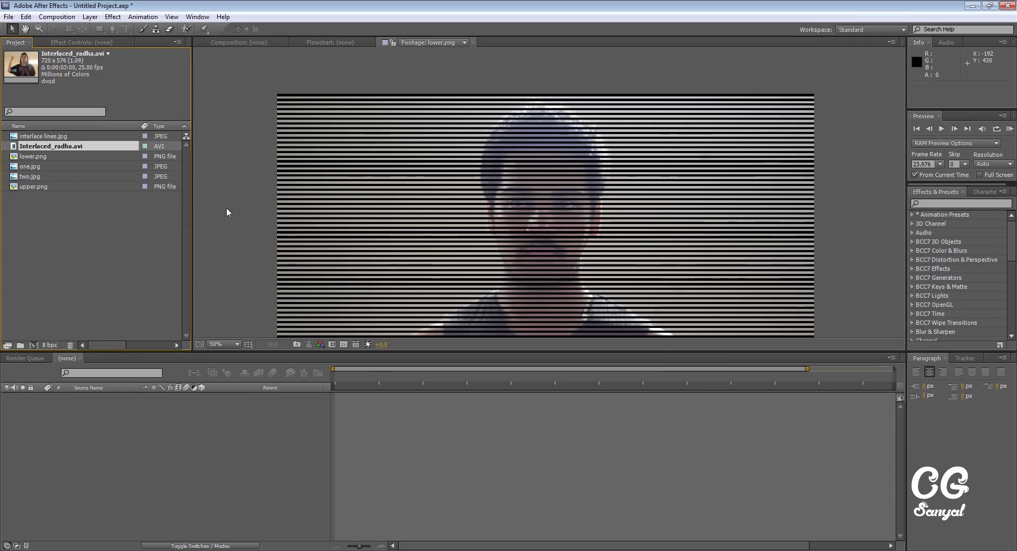
double_click(24, 146)
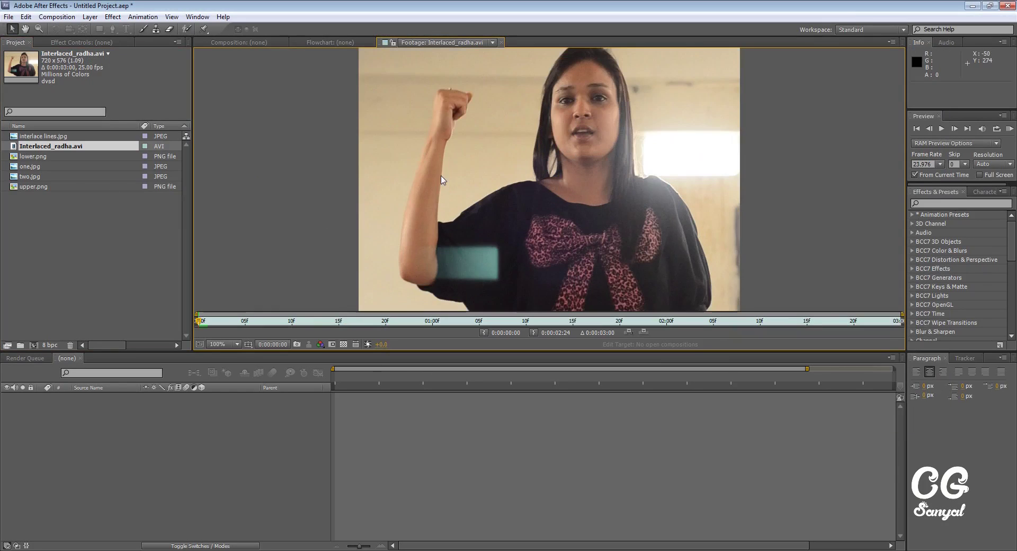
Create an Interlaced_radha composition from the clip and inspect the combing at frame 0:00:00:13 at 200%.
left_click_drag(22, 148, 34, 345)
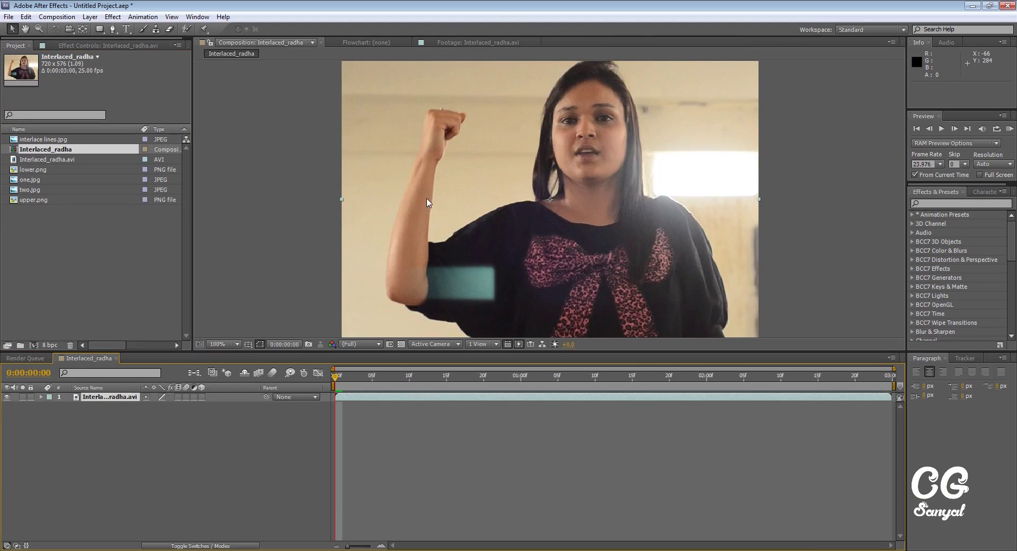
key("space")
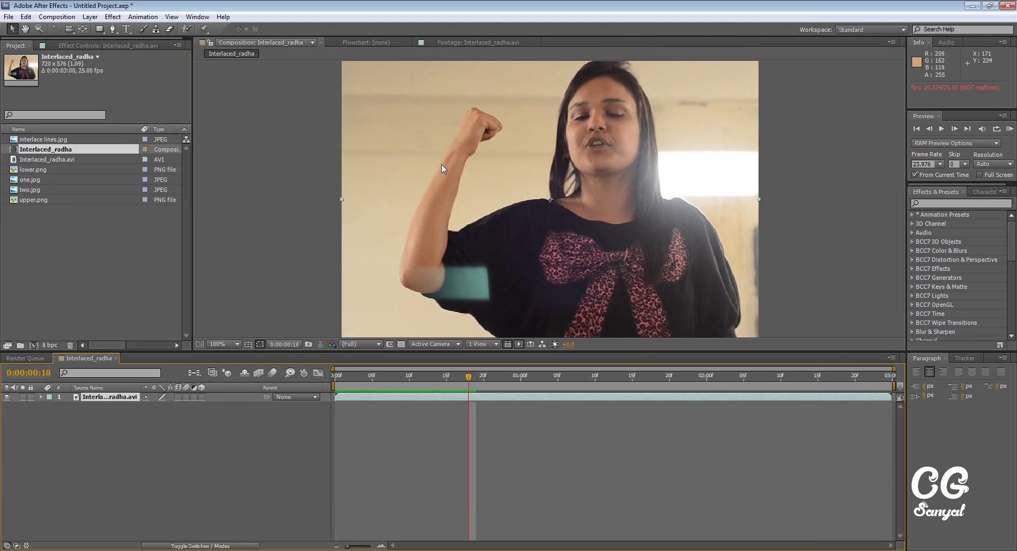
key("period")
left_click(429, 380)
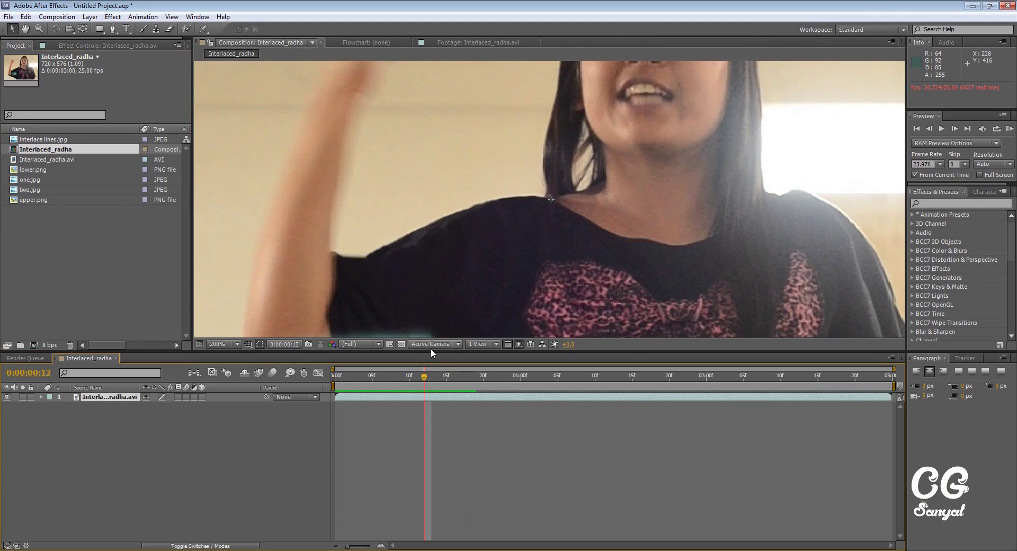
key("Page_Down")
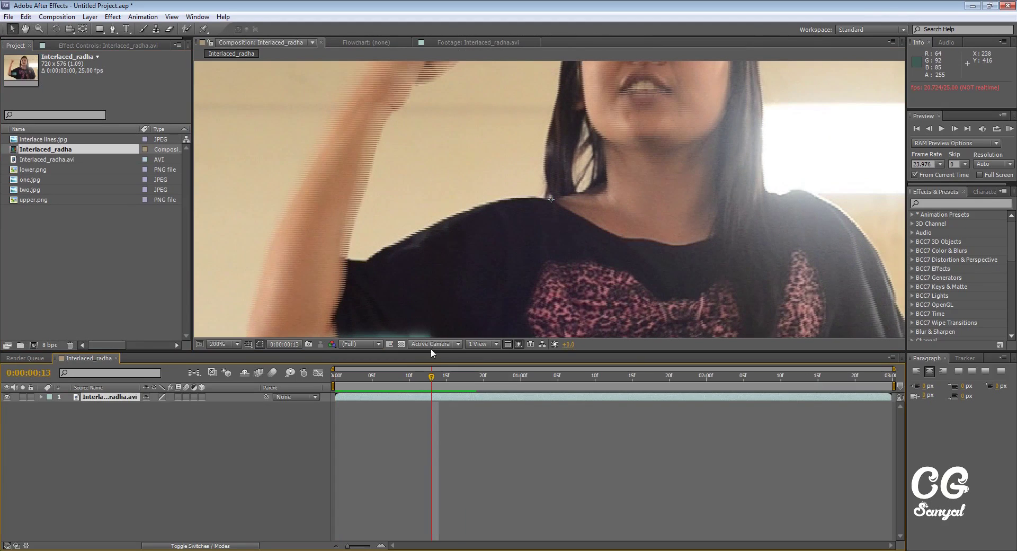
key("h")
left_click_drag(342, 234, 521, 226)
scroll(403, 207, "up", 2)
key("v")
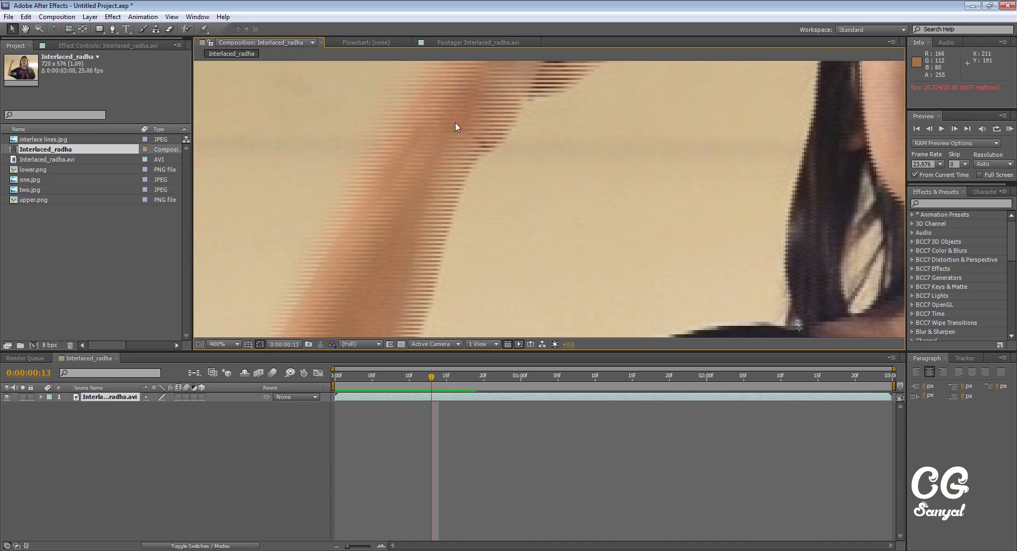
key("comma")
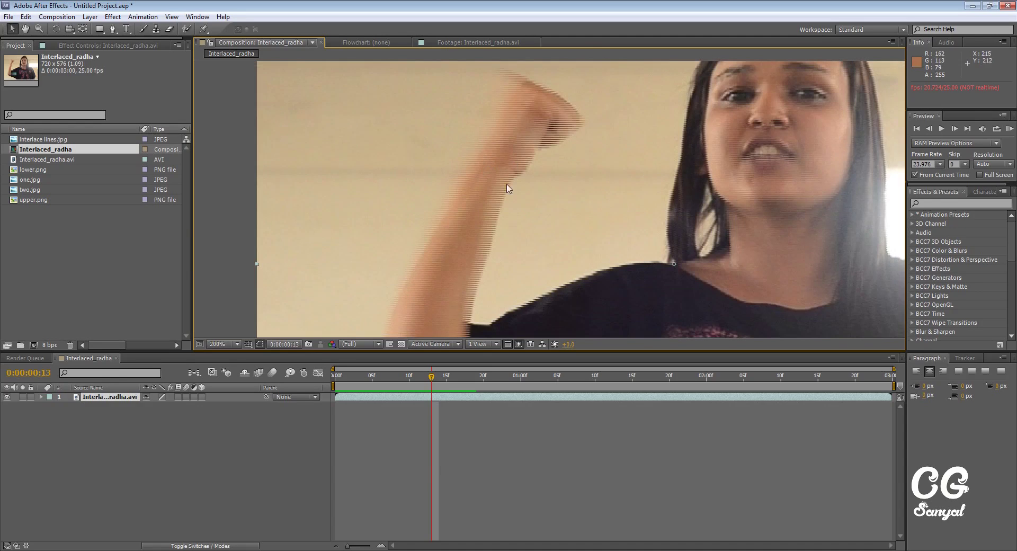
Import a second copy of Interlaced_radha.avi into the project.
key("ctrl+0")
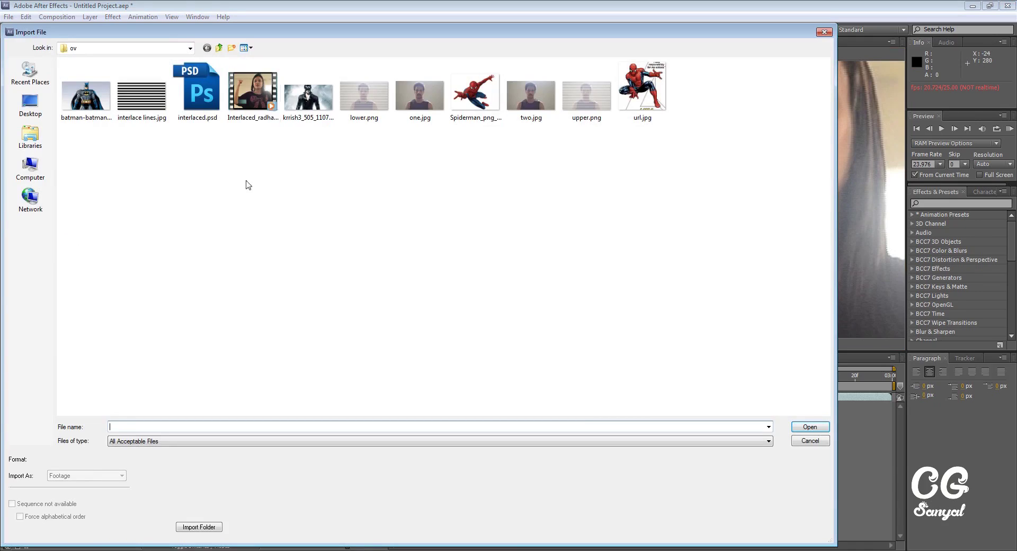
left_click(253, 93)
left_click(809, 428)
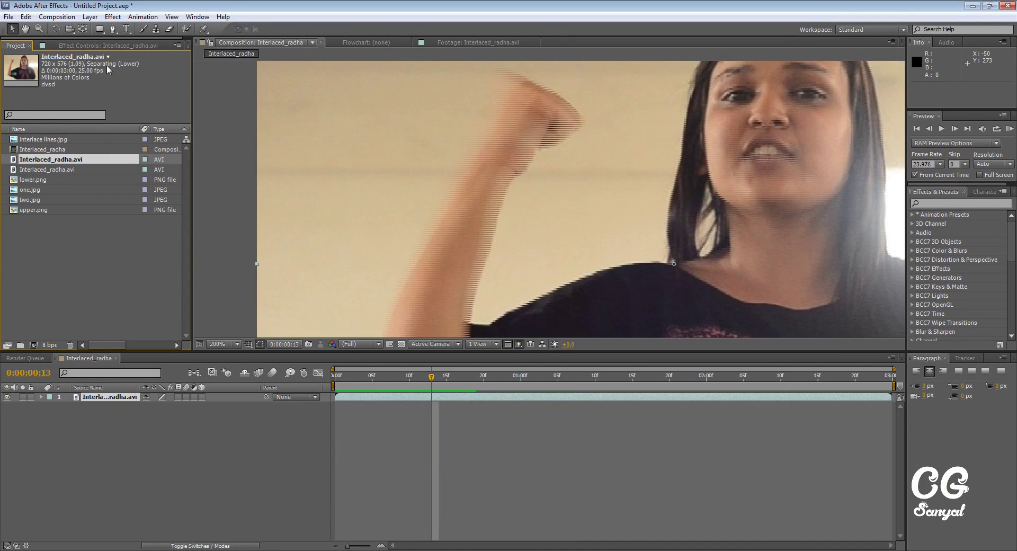
right_click(38, 166)
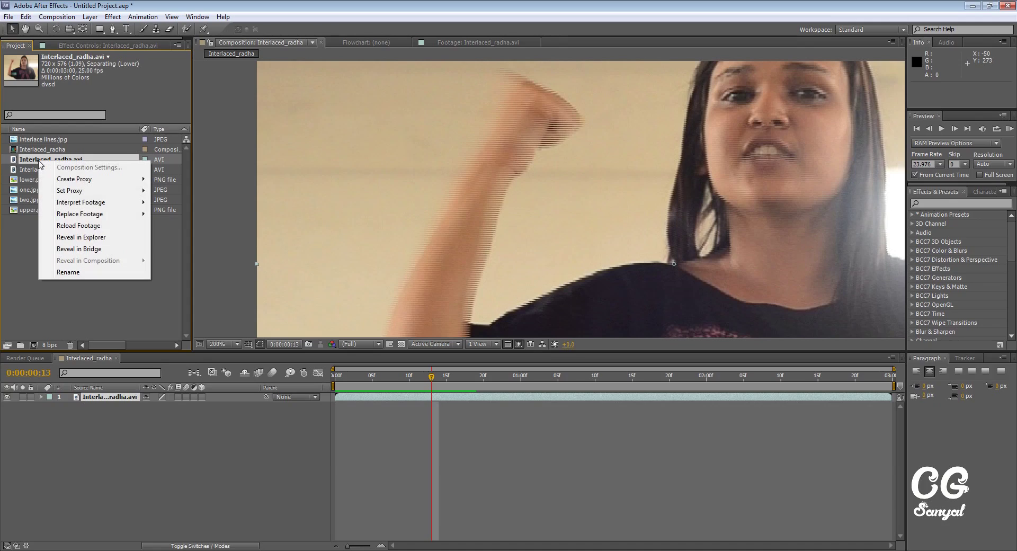
mouse_move(94, 205)
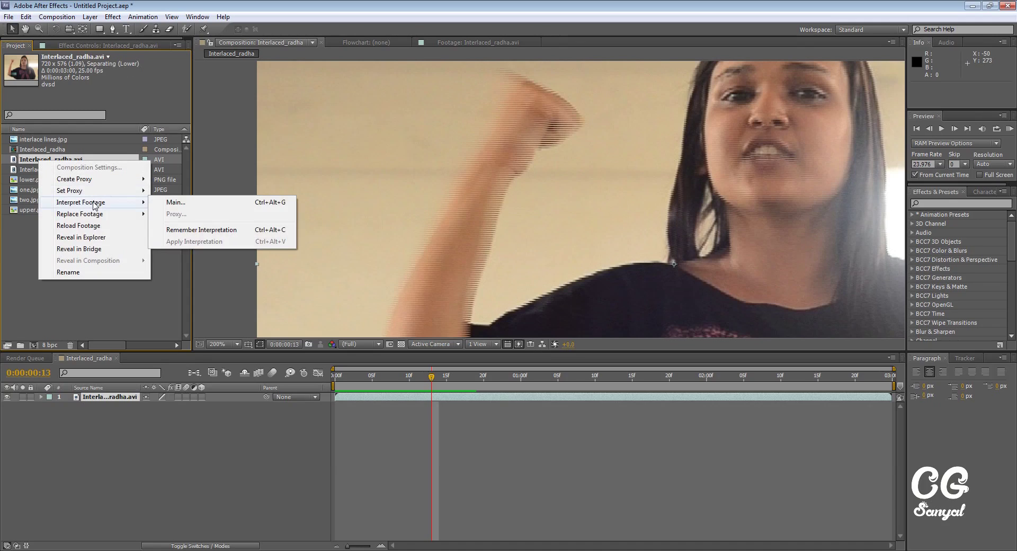
left_click(178, 203)
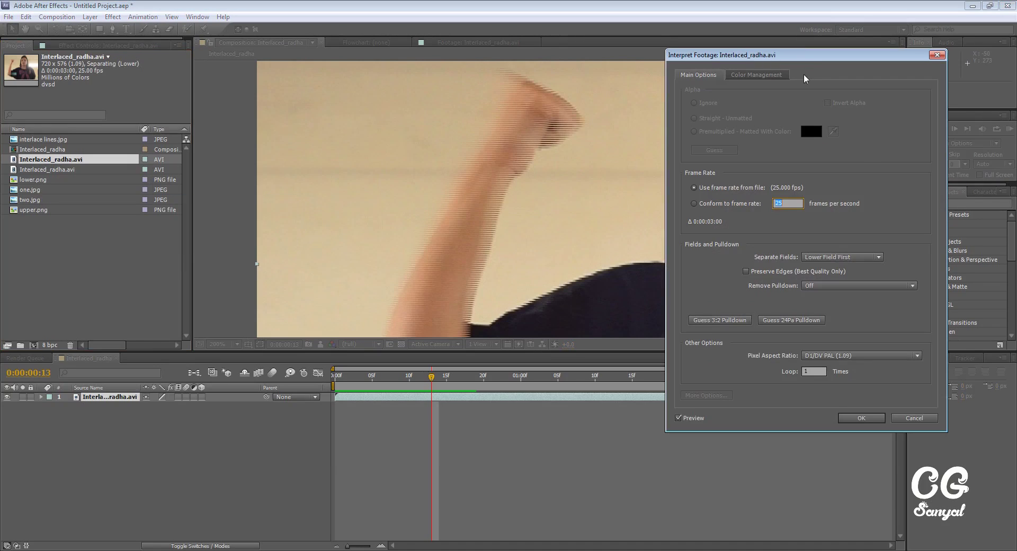
left_click_drag(812, 55, 639, 55)
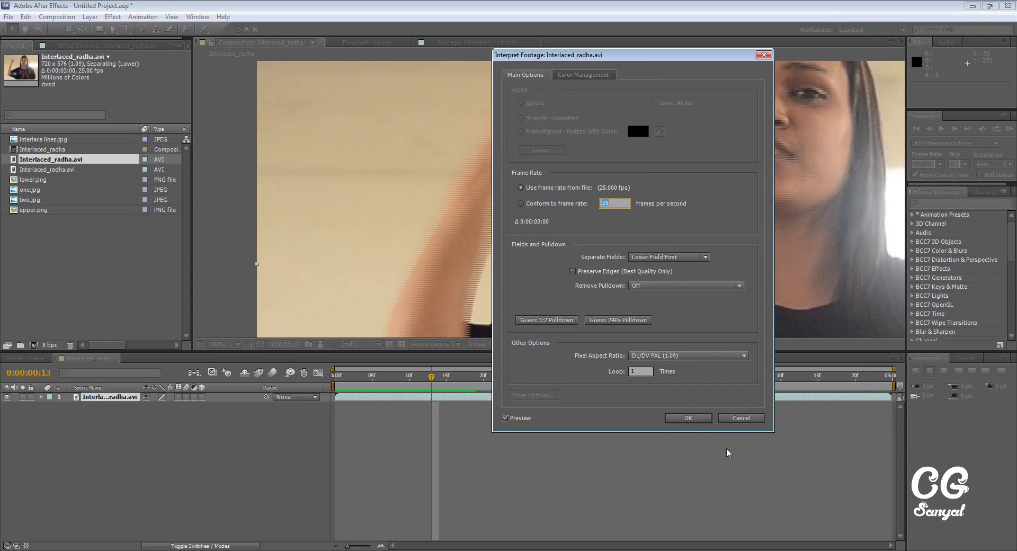
left_click(688, 418)
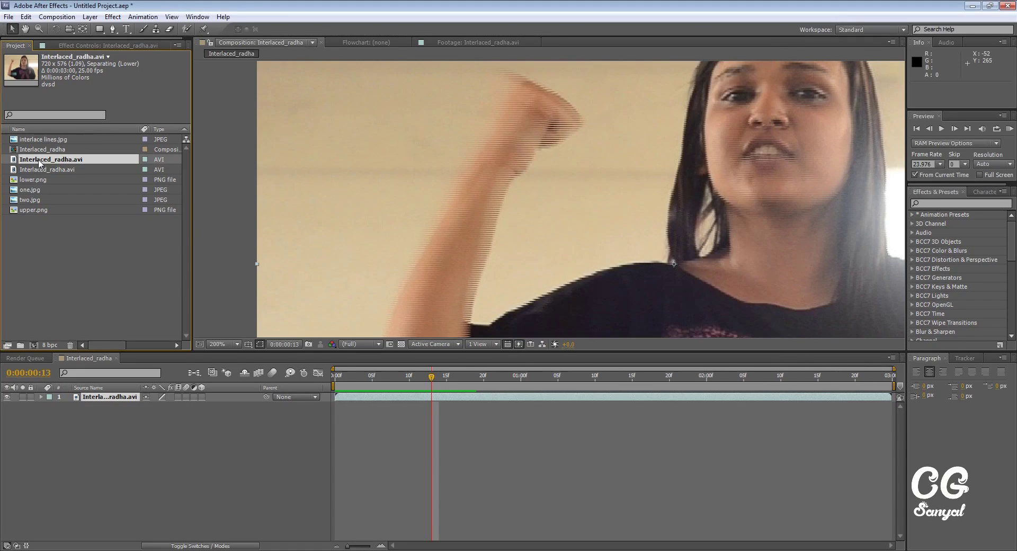
Add the field-separated clip copy to the composition and preview it from the start and from 0:00:00:17.
left_click_drag(39, 162, 91, 397)
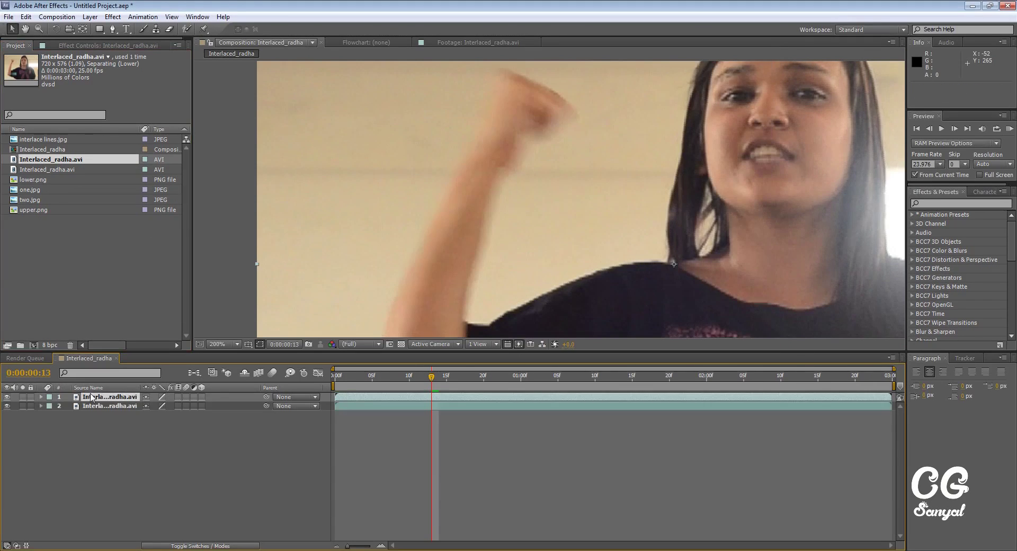
left_click(340, 386)
key("space")
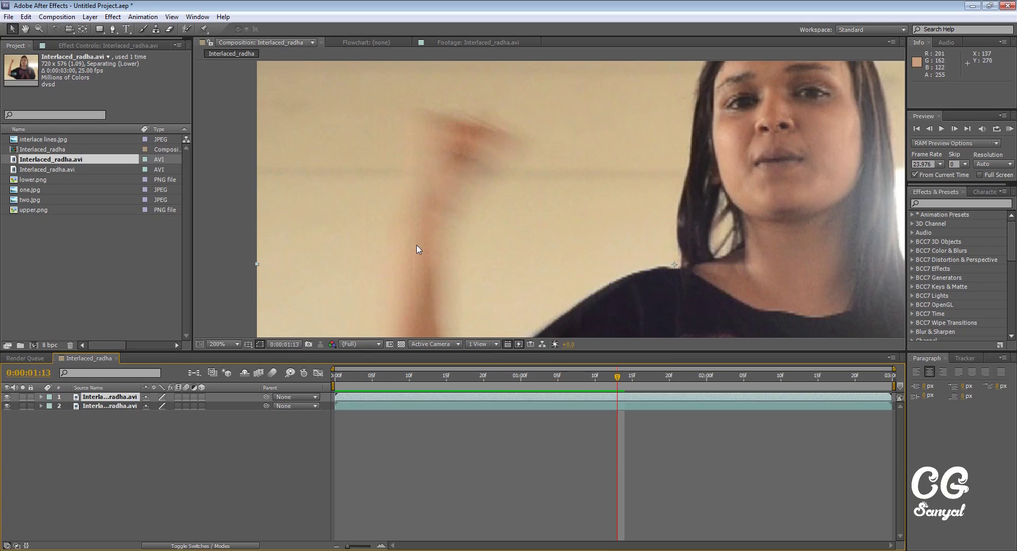
left_click(461, 377)
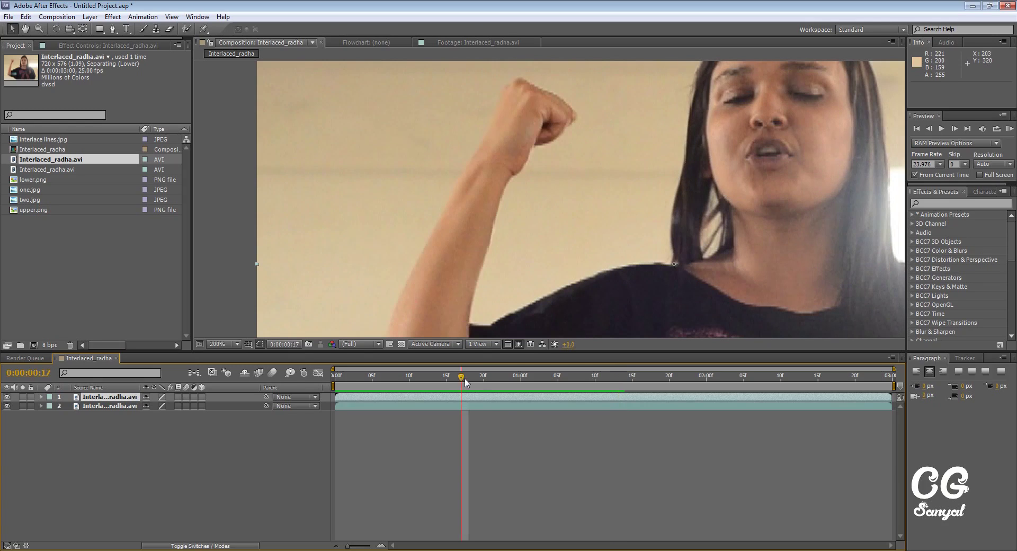
key("h")
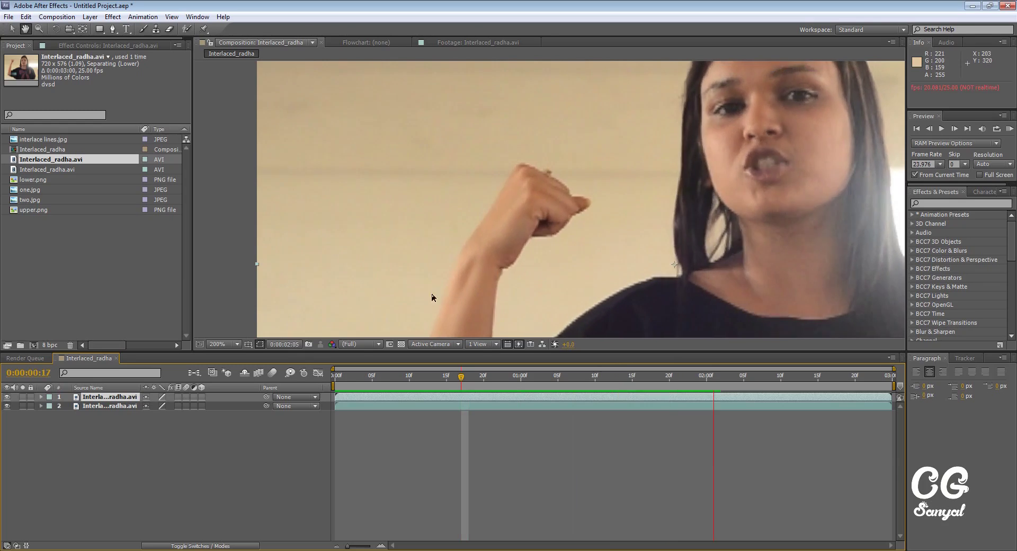
key("v")
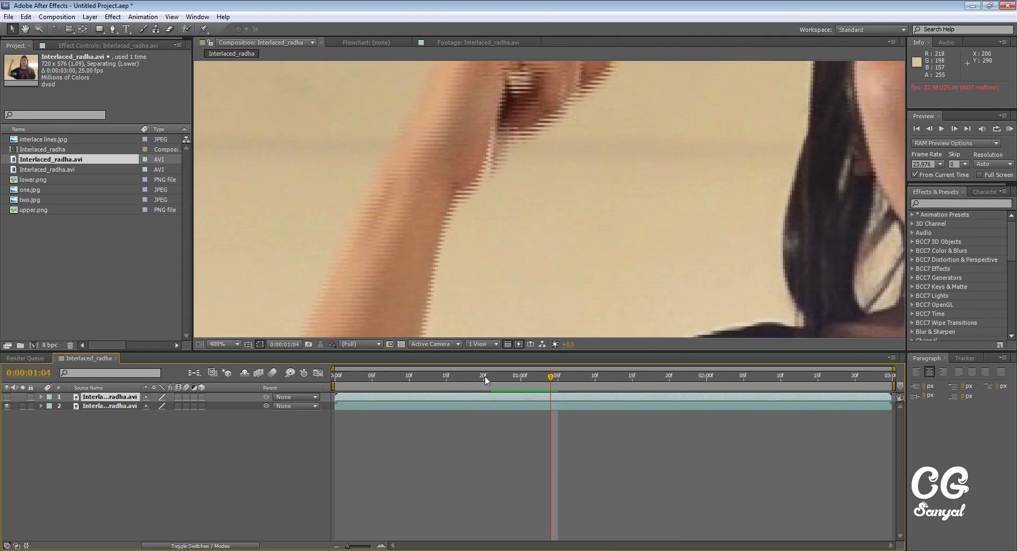
Toggle the top layer's visibility repeatedly to compare the clean and combed versions of the clip.
left_click(7, 397)
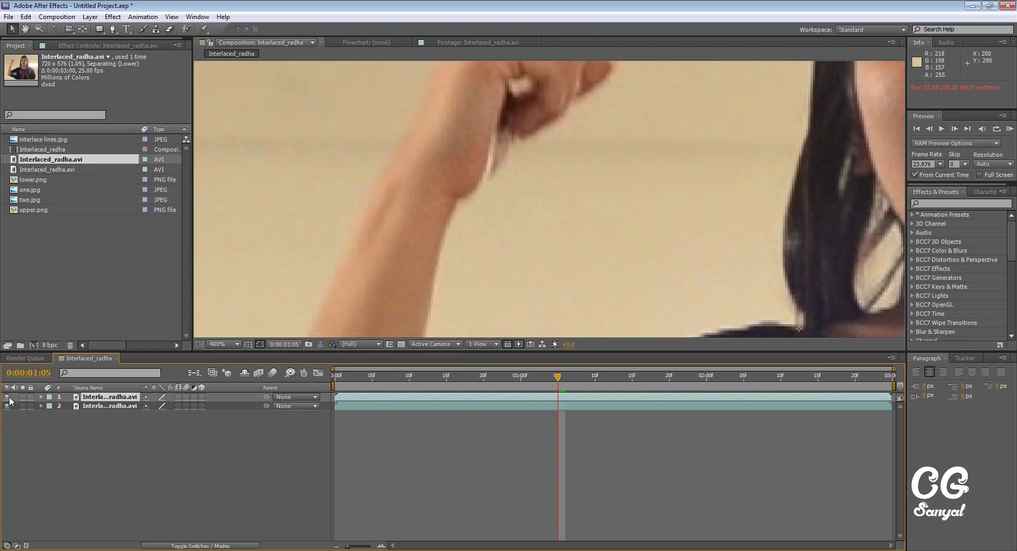
left_click(8, 397)
left_click(7, 397)
left_click(7, 397)
left_click(8, 397)
left_click(7, 398)
left_click(7, 397)
left_click(7, 398)
left_click(7, 398)
scroll(424, 244, "down", 1)
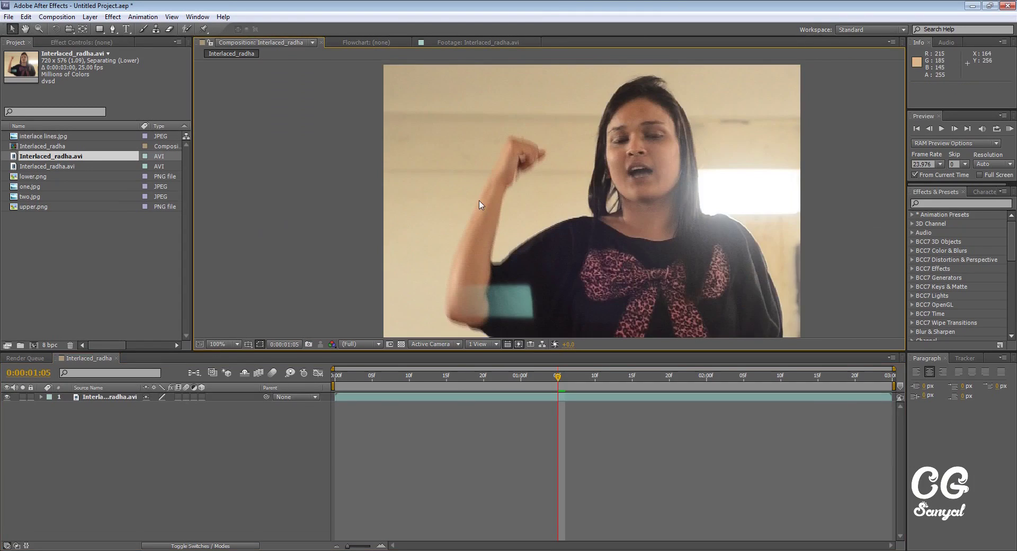
scroll(493, 193, "up", 1)
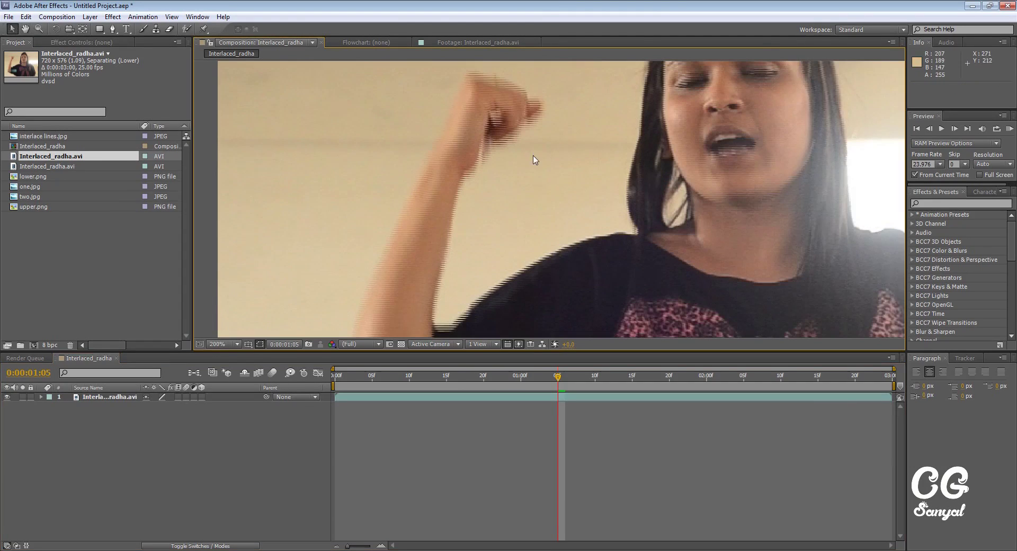
scroll(550, 152, "up", 1)
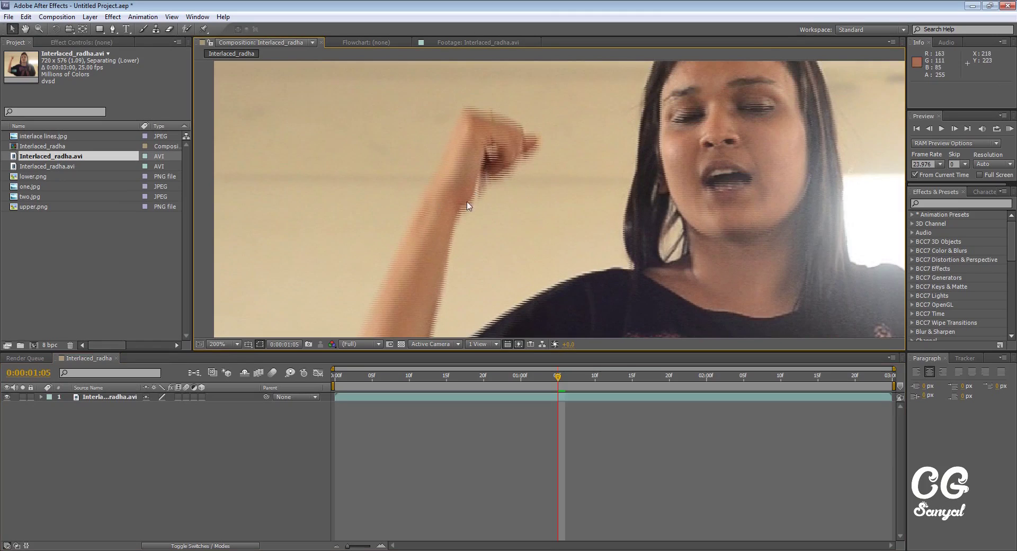
left_click(111, 397)
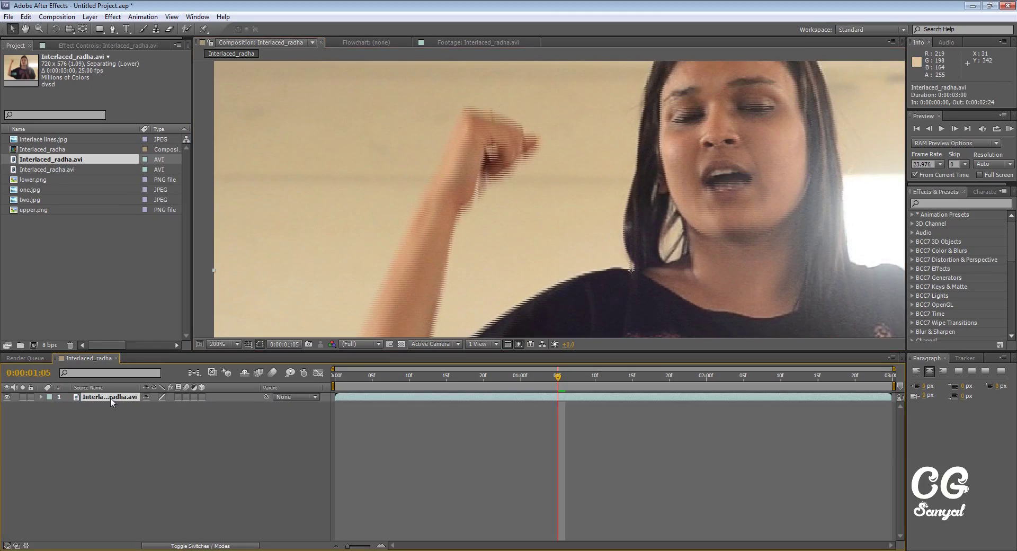
Apply Reduce Interlace Flicker from Blur & Sharpen to the clip layer with Softness 0.3.
left_click(112, 17)
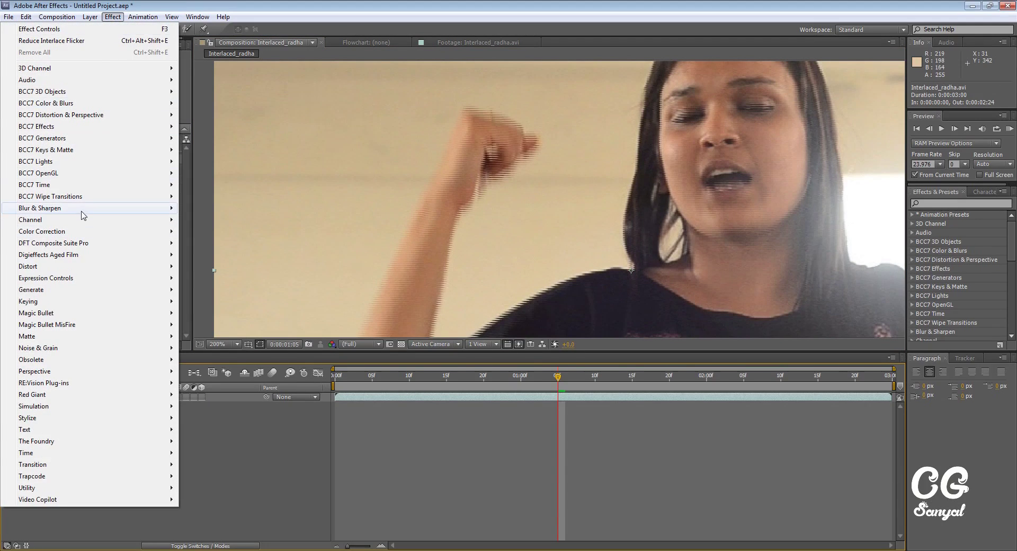
mouse_move(85, 212)
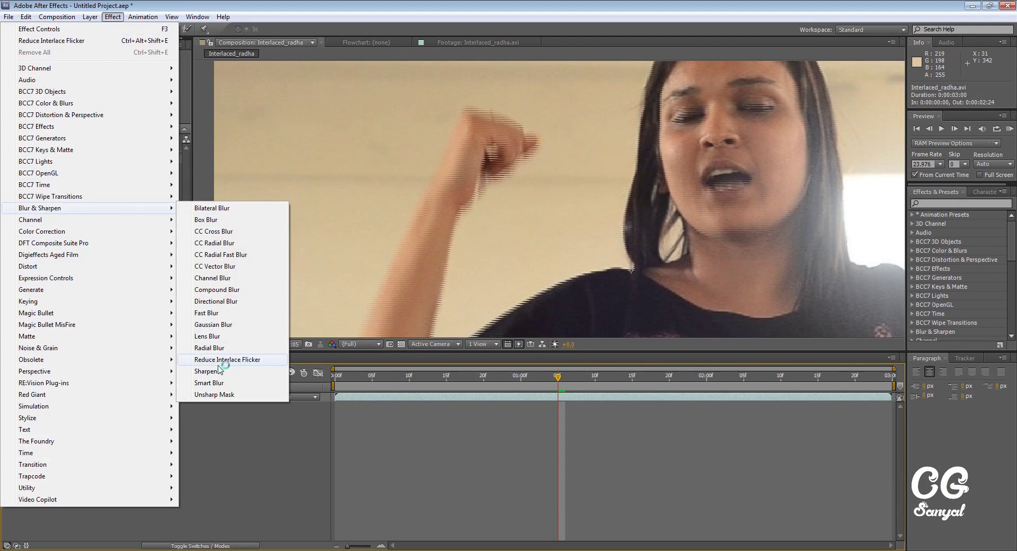
left_click(245, 361)
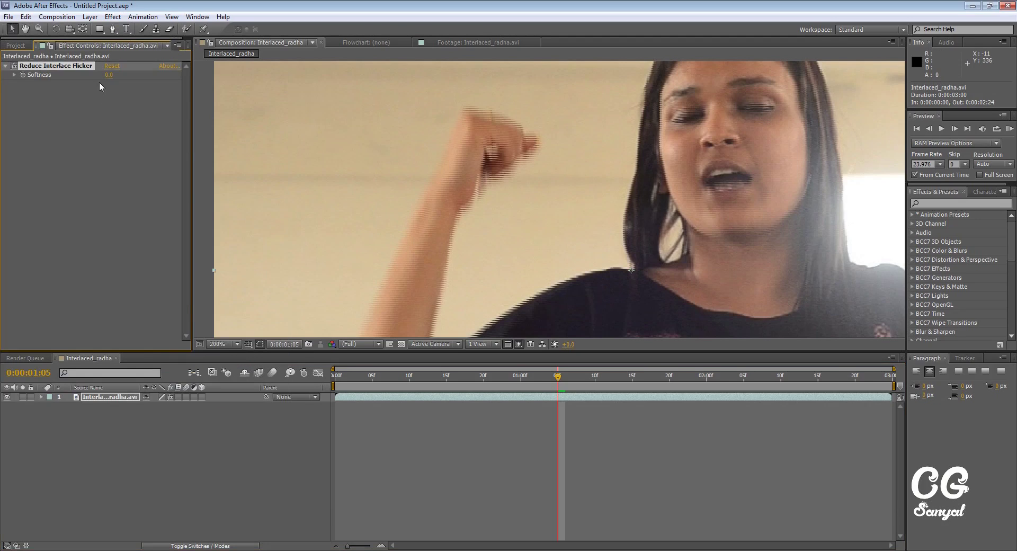
left_click_drag(109, 75, 123, 75)
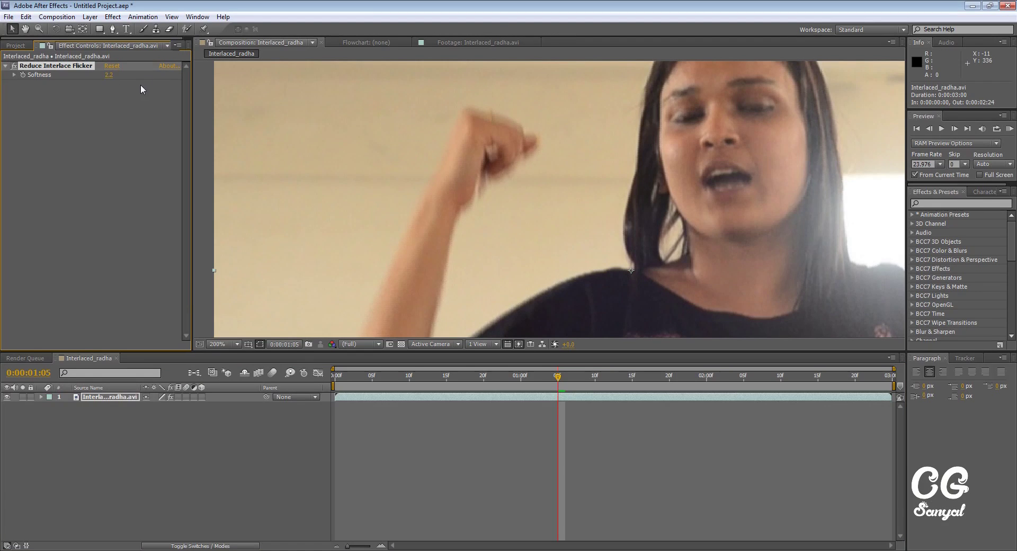
Zoom in and toggle the effect off and on to compare the arm's edges before and after.
key("period")
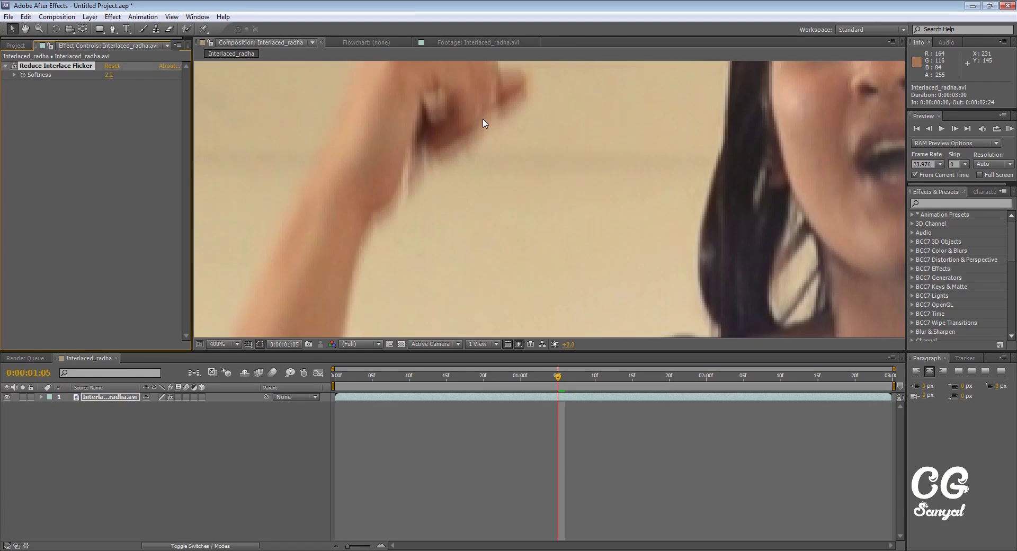
left_click(14, 66)
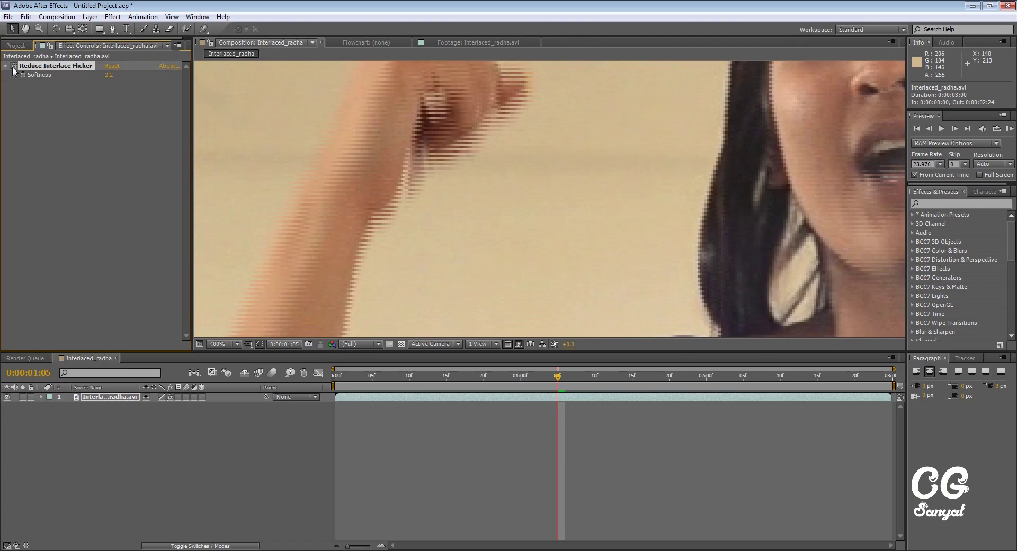
left_click(14, 66)
left_click(14, 67)
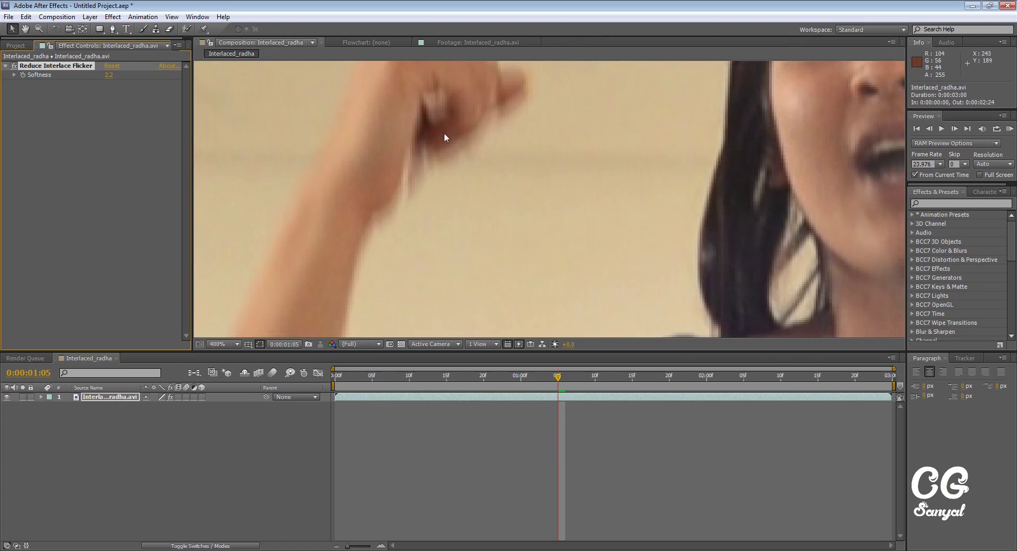
left_click_drag(504, 113, 509, 206)
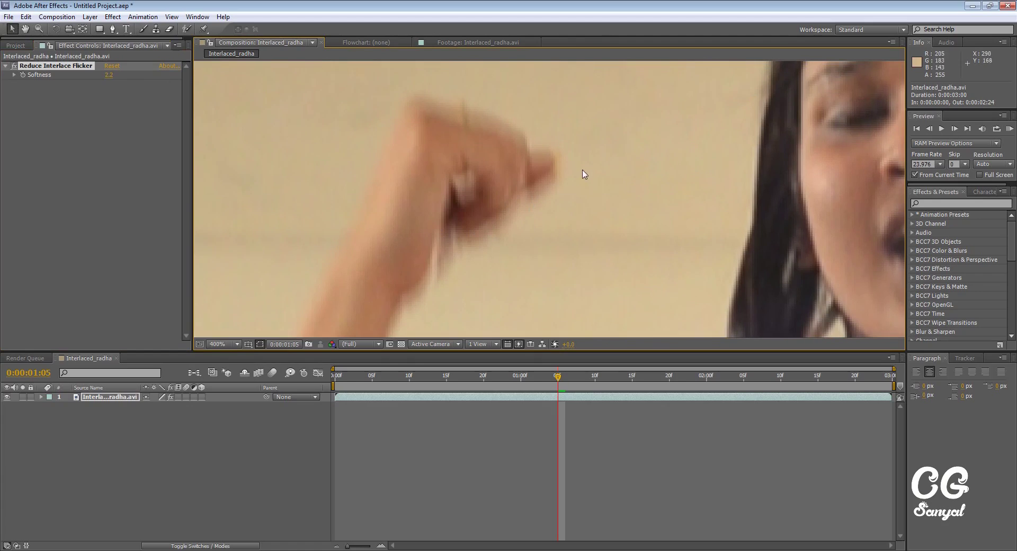